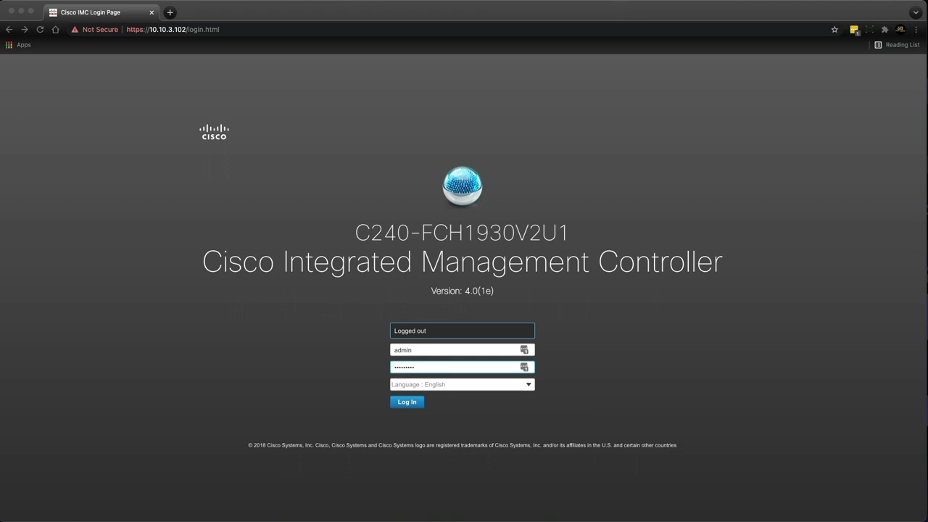
Log in and open Chassis > Inventory to view the two Xeon E5-2680 v3 CPUs
key(Return)
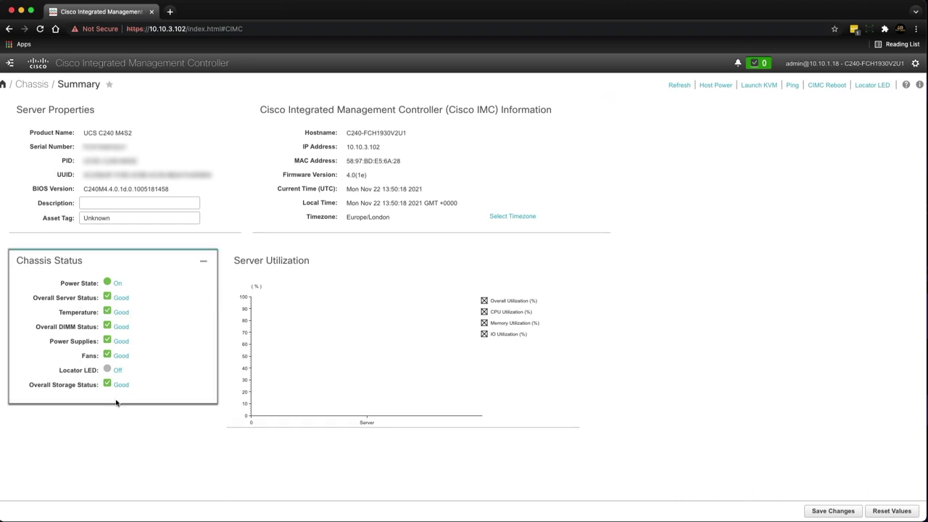
click(11, 64)
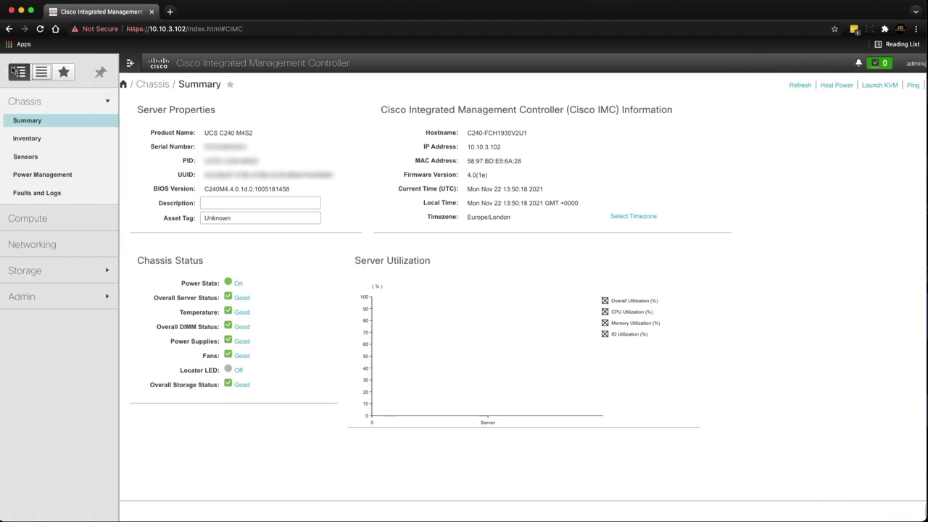
click(45, 145)
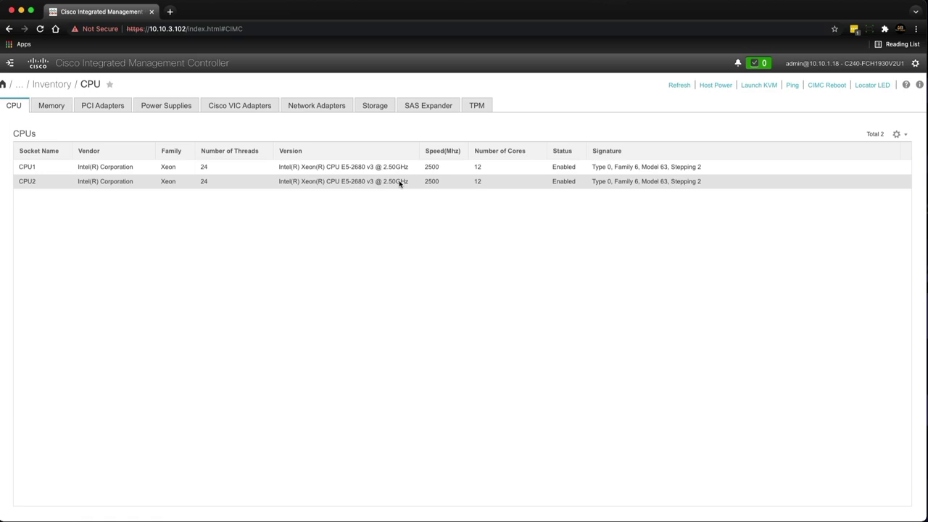
Check the 65536 MB memory total and DIMM location diagram, then list the three PCI adapters
click(51, 107)
drag(106, 170, 143, 174)
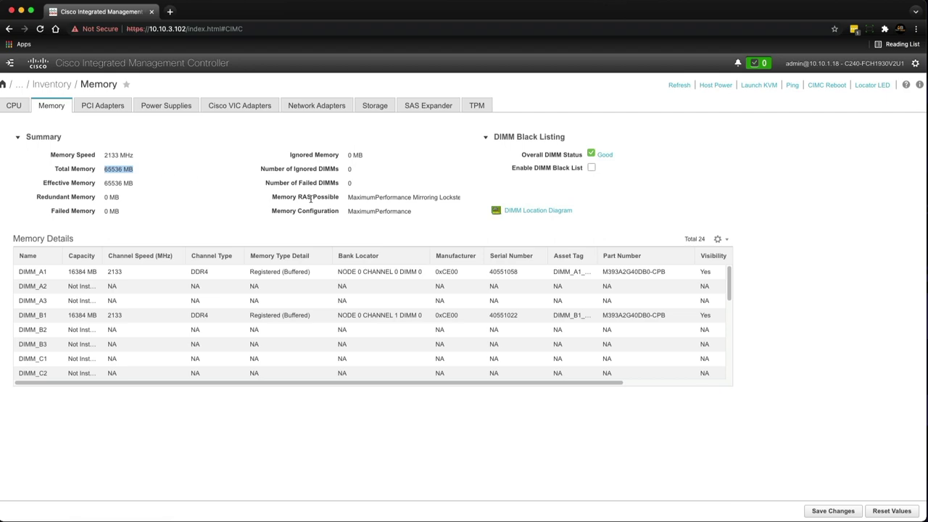
click(536, 213)
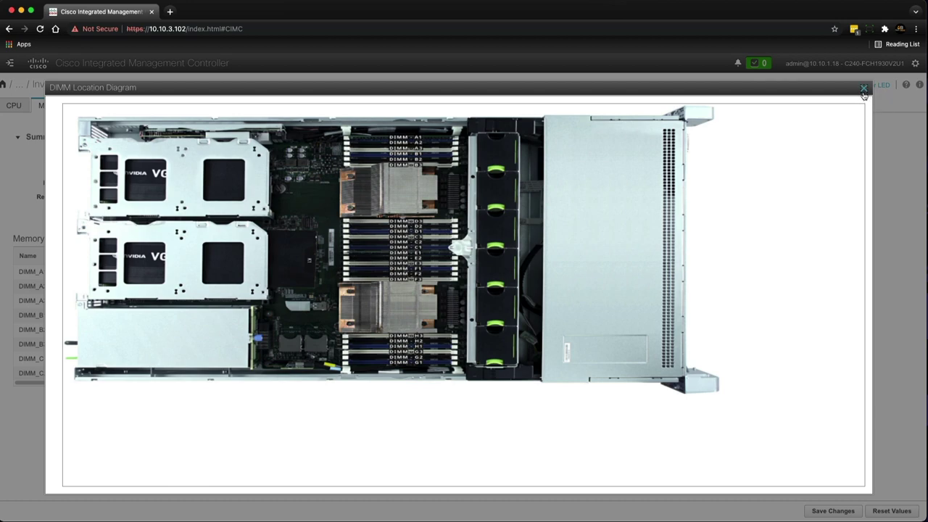
click(863, 88)
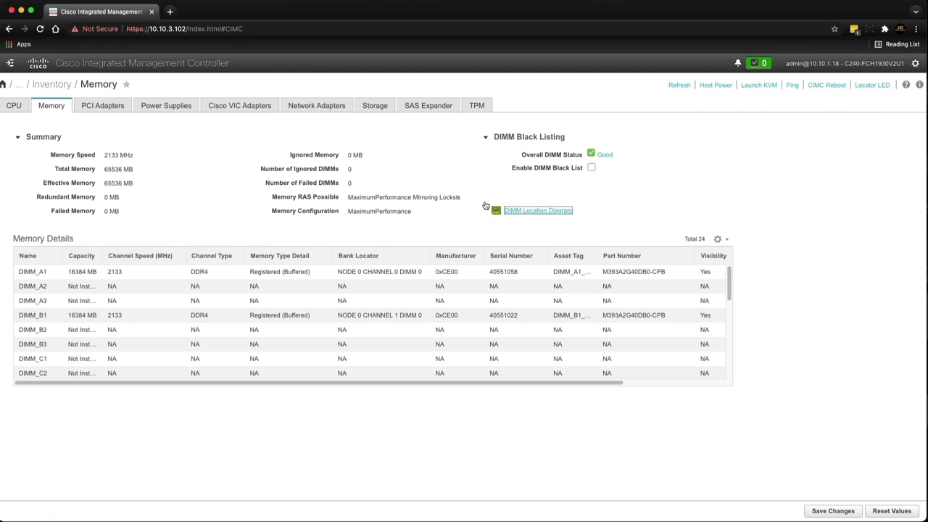
click(112, 106)
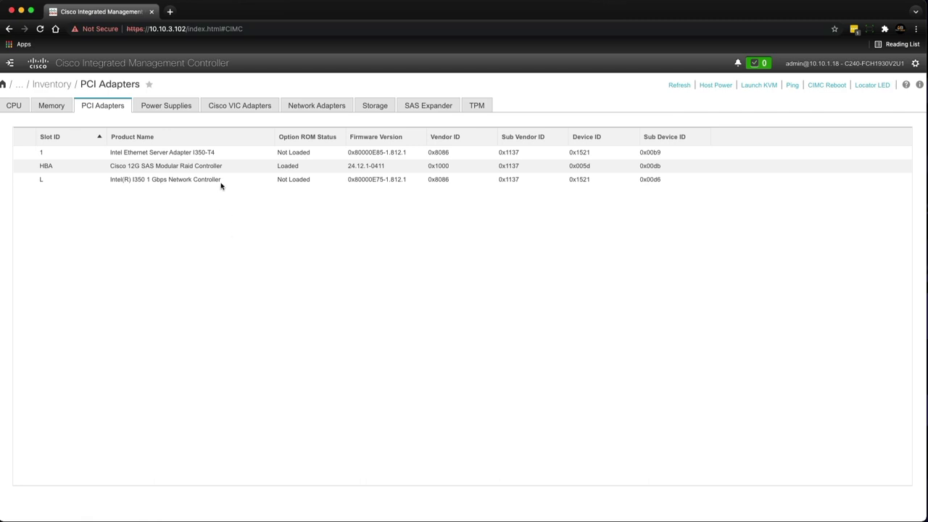
View the Power Supplies, Network Adapters and Storage inventory, reaching FlexFlash-0 and SLOT-HBA controllers
click(179, 111)
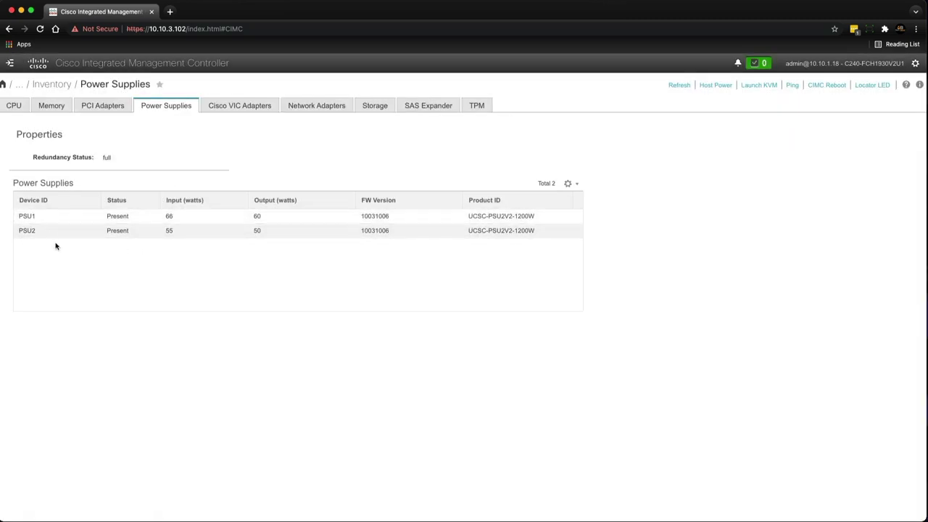
click(330, 106)
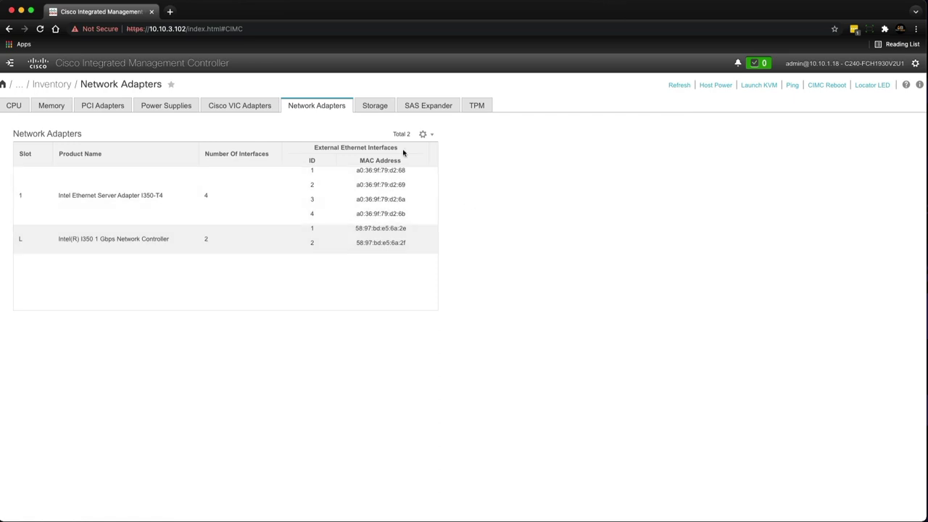
click(390, 108)
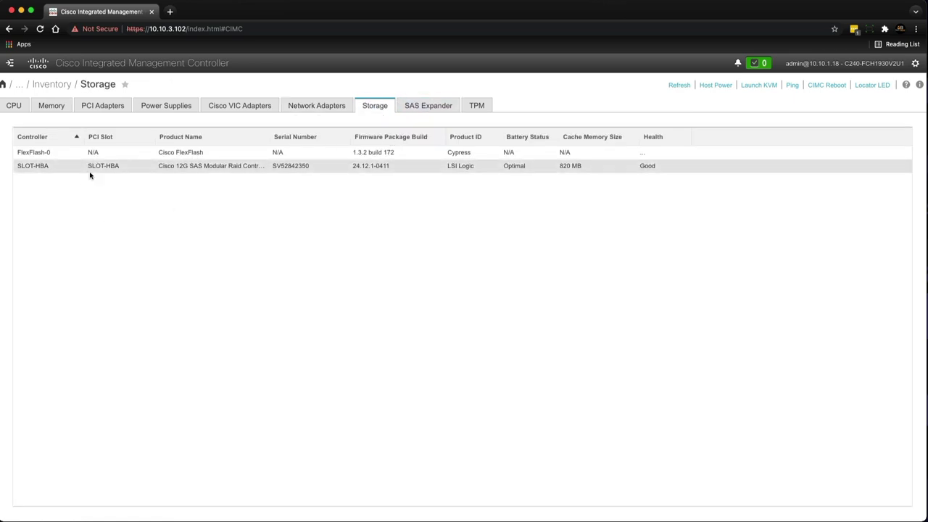
click(13, 65)
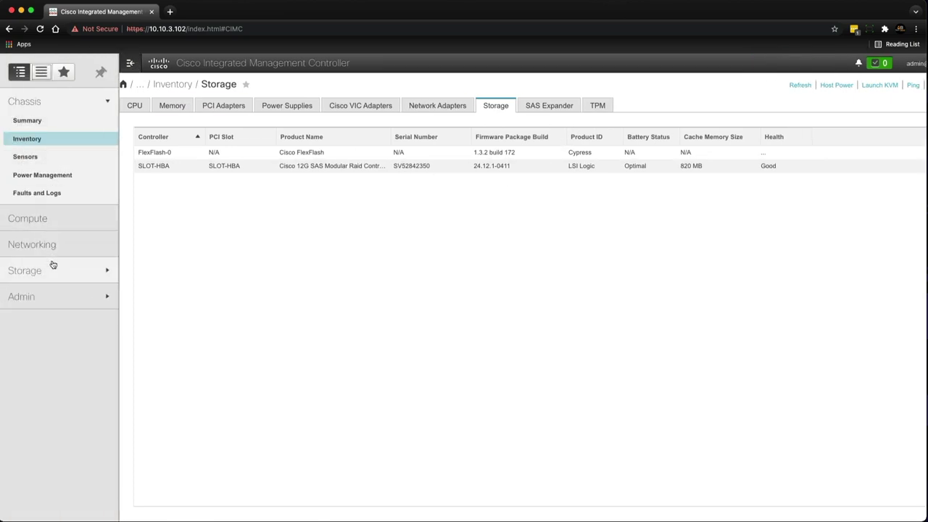
Open the Cisco FlexFlash controller's physical drives list
click(52, 268)
click(55, 201)
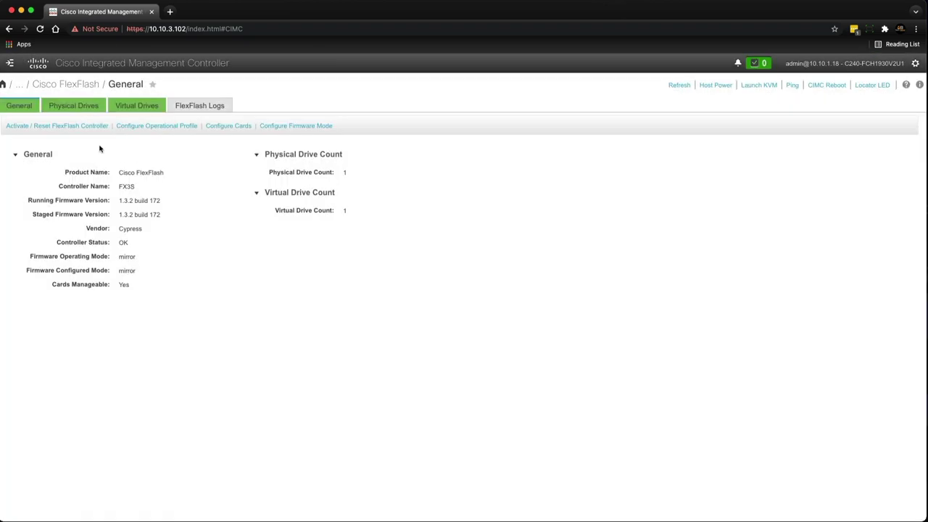
click(75, 110)
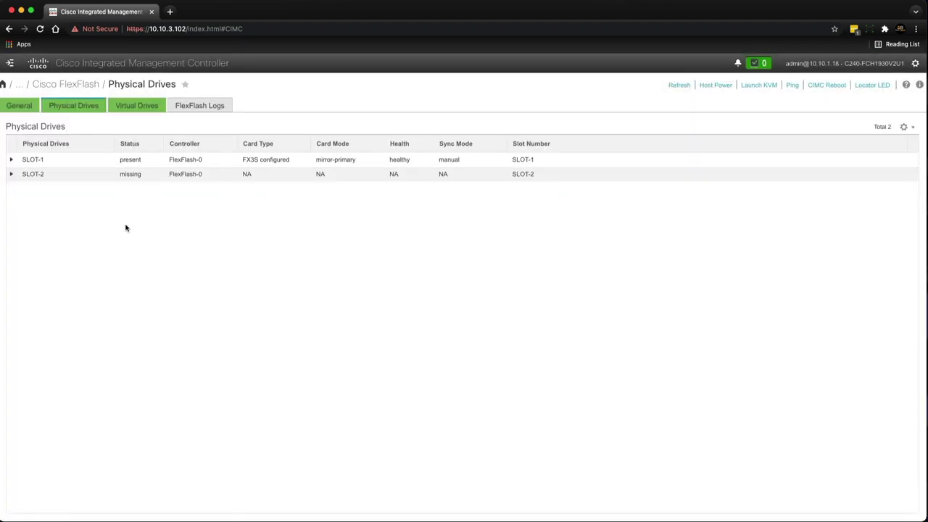
Inspect SLOT-1 (30436 MB, Hypervisor enabled) and SLOT-2, then view the 30432 MB Hypervisor virtual drive
click(10, 160)
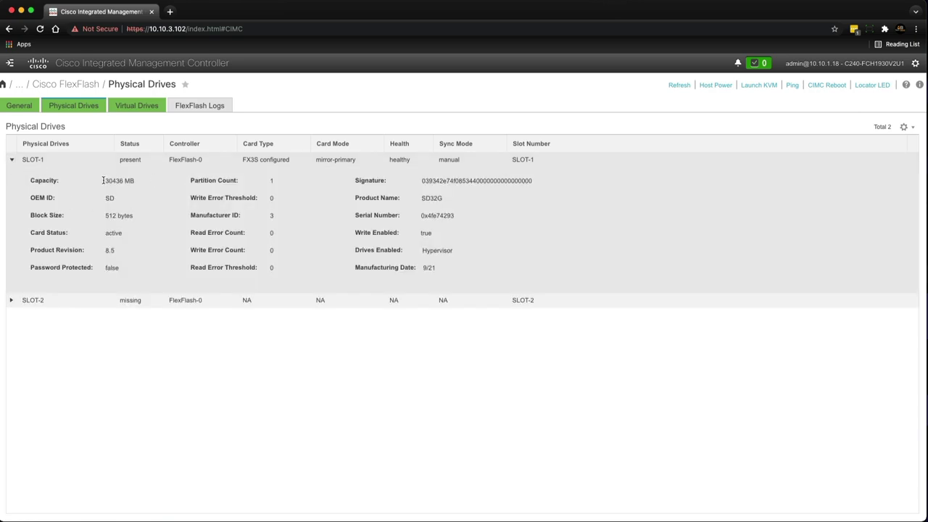
drag(123, 183, 103, 181)
drag(459, 253, 419, 250)
click(80, 109)
click(12, 301)
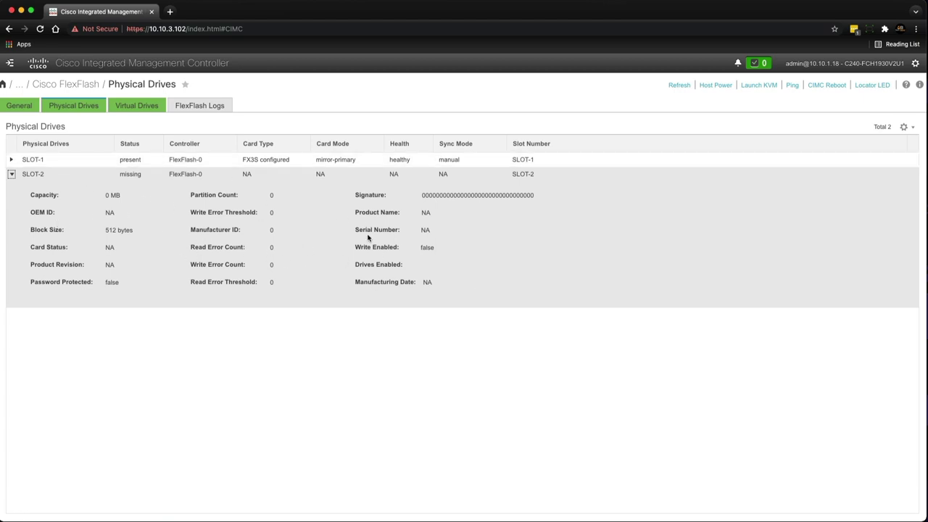
click(140, 109)
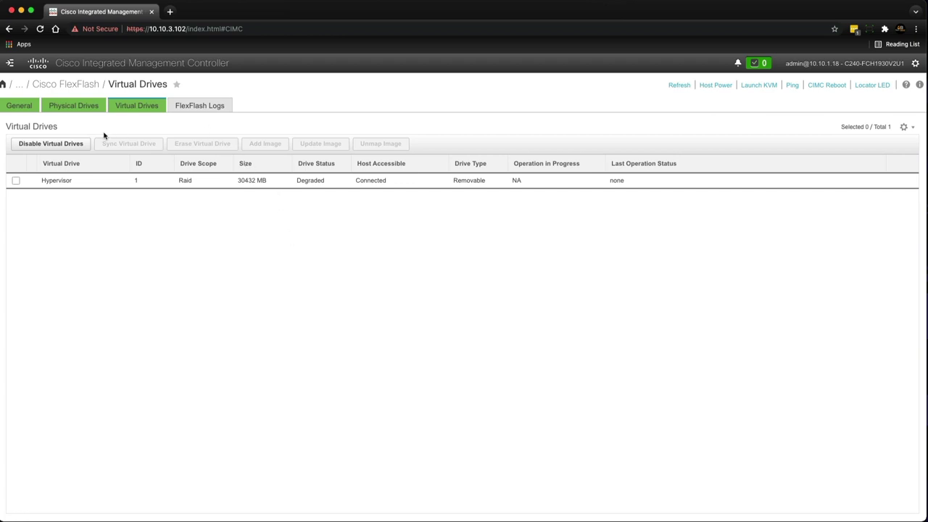
View the 12G SAS Modular Raid Controller's physical drives and its 2858160 MB RAID 5 VD-0
click(11, 64)
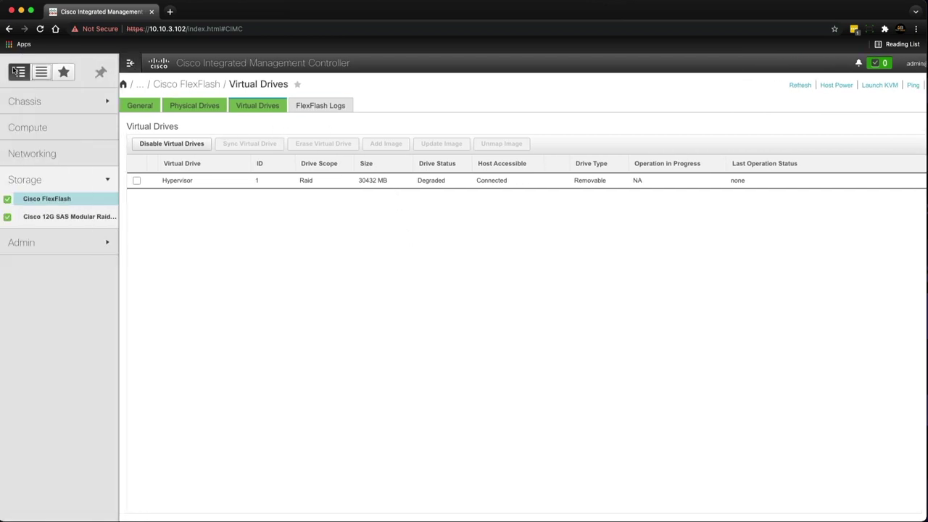
click(45, 218)
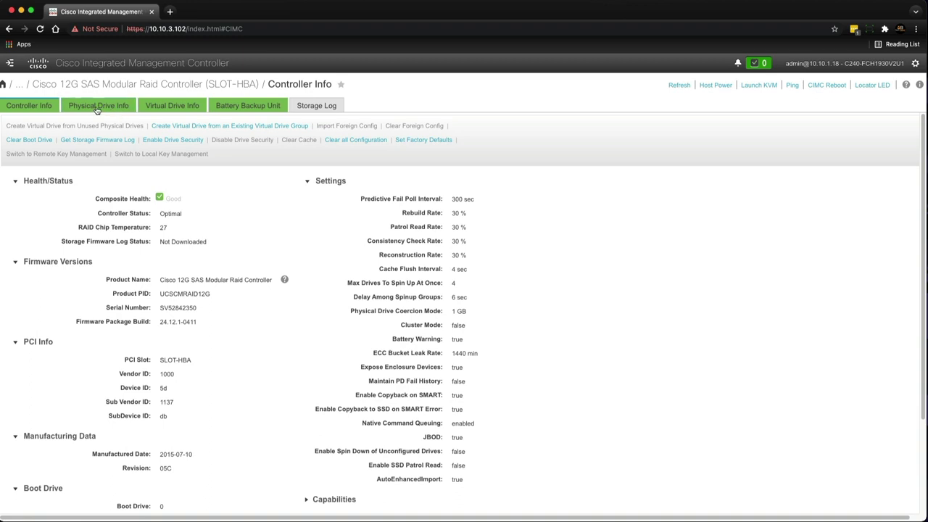
click(96, 107)
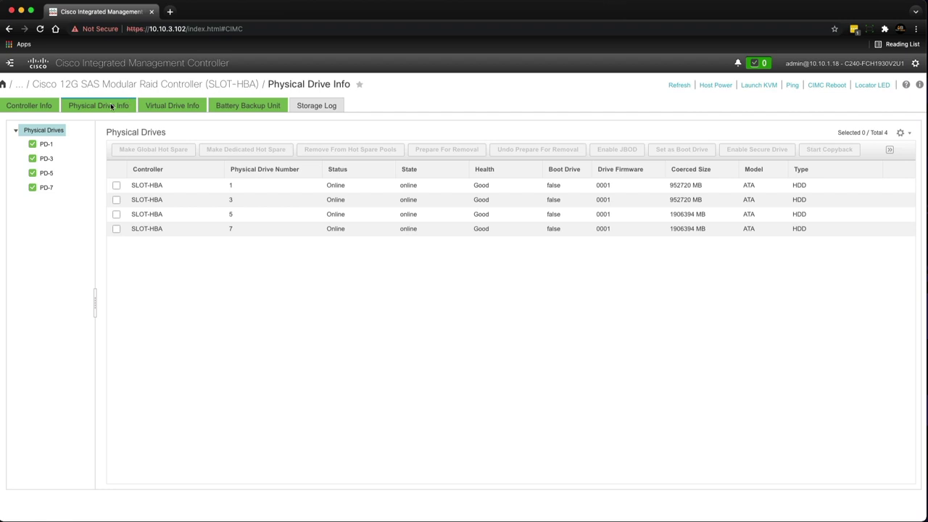
click(156, 108)
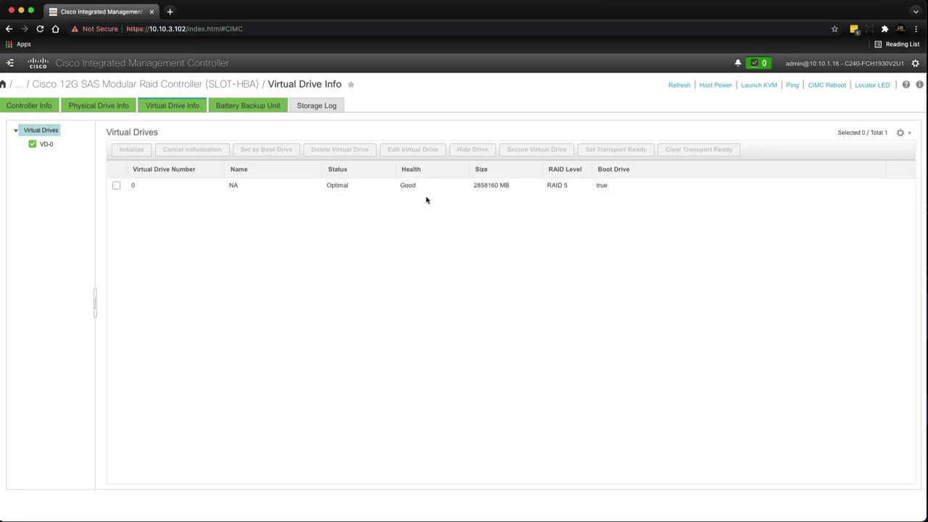
click(10, 65)
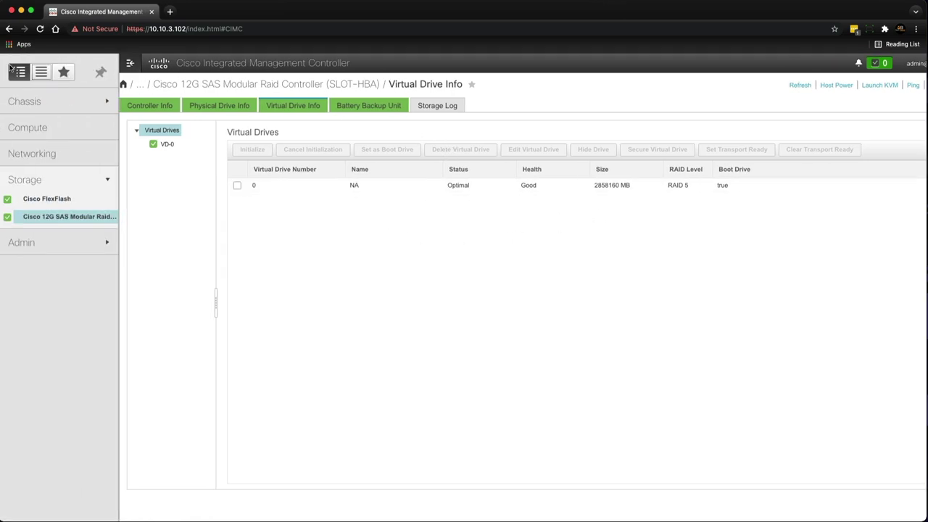
Show the Compute BIOS settings page and expand the Admin section
click(45, 133)
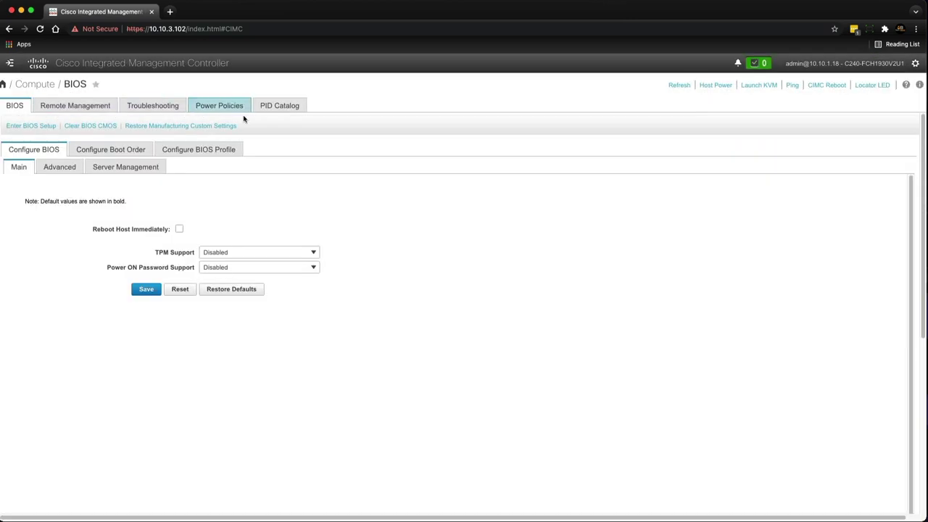
click(9, 65)
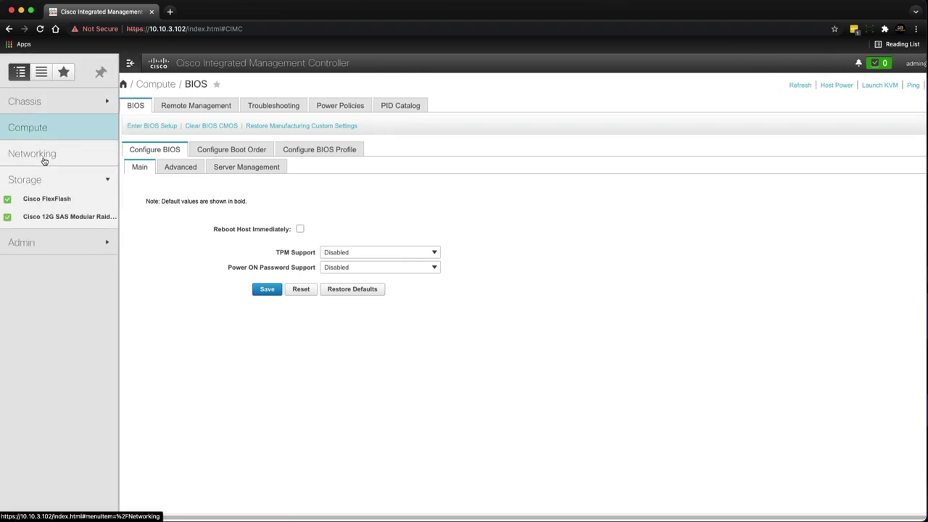
click(33, 242)
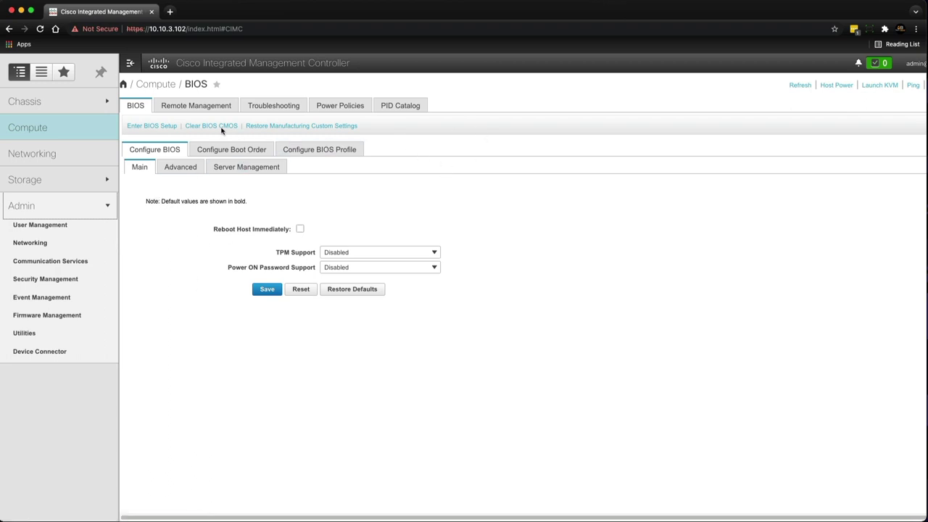
Launch the HTML-based KVM console to the ESXi 6.7.0 host, try the virtual keyboard, then close it
click(879, 86)
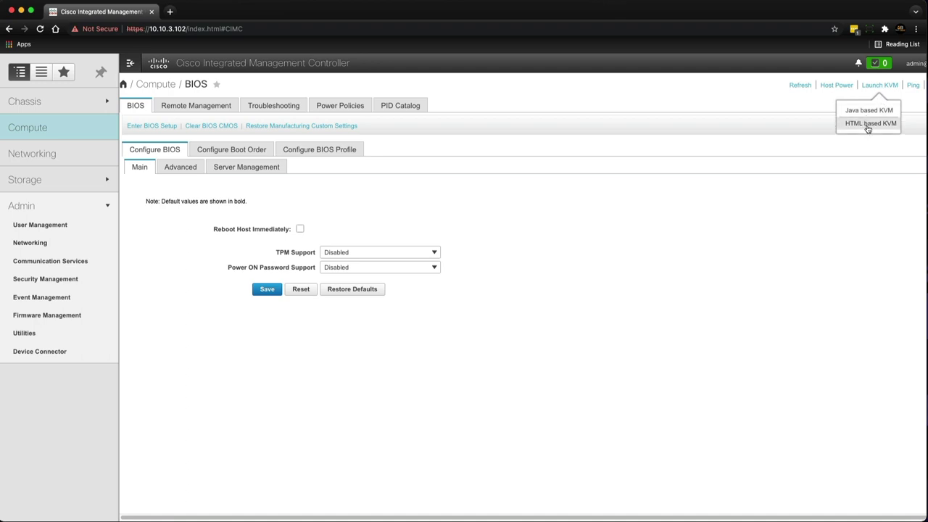
click(867, 127)
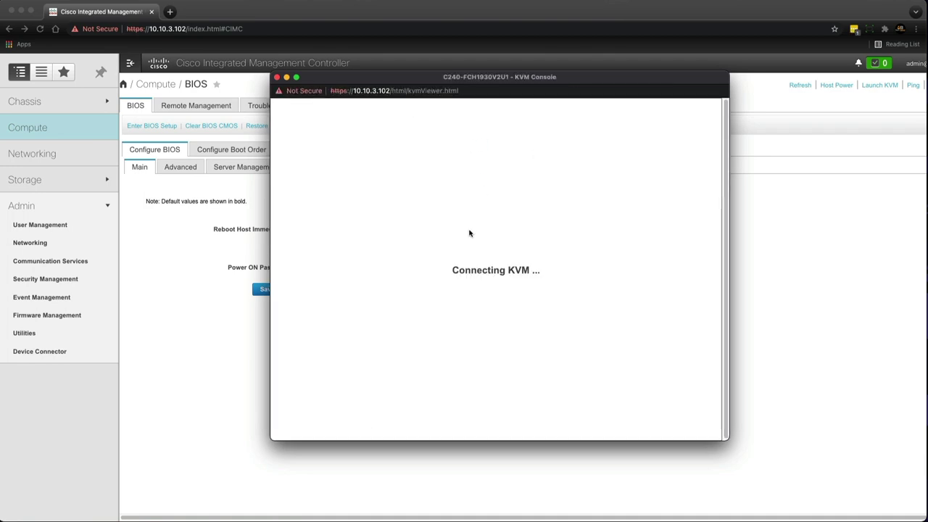
drag(499, 81, 413, 87)
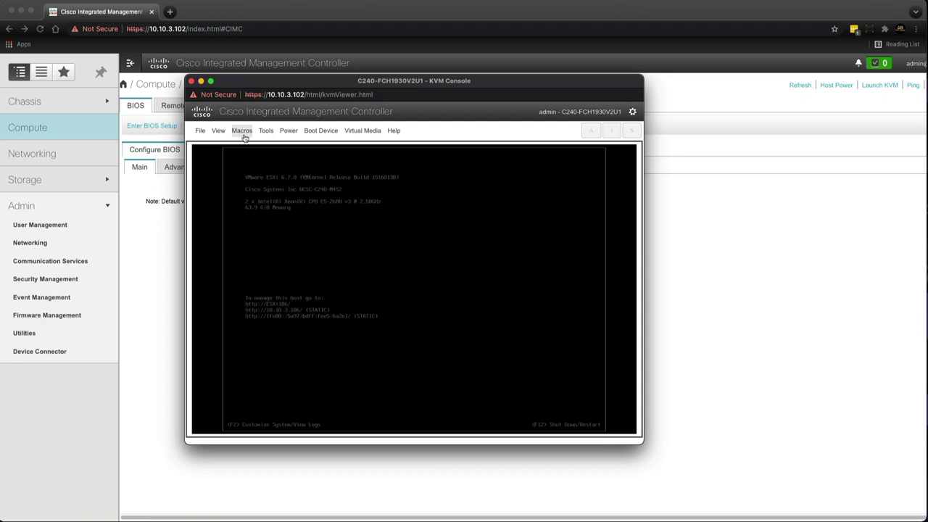
click(220, 134)
click(234, 149)
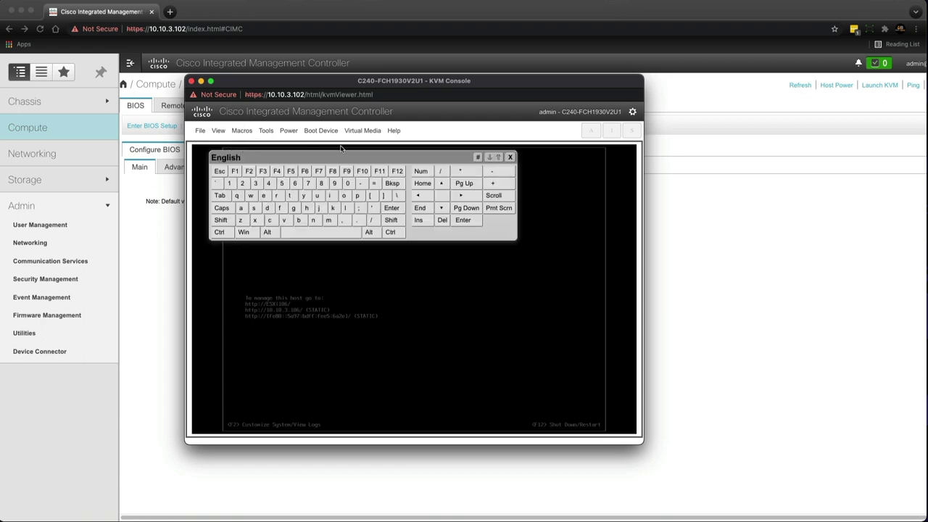
click(287, 131)
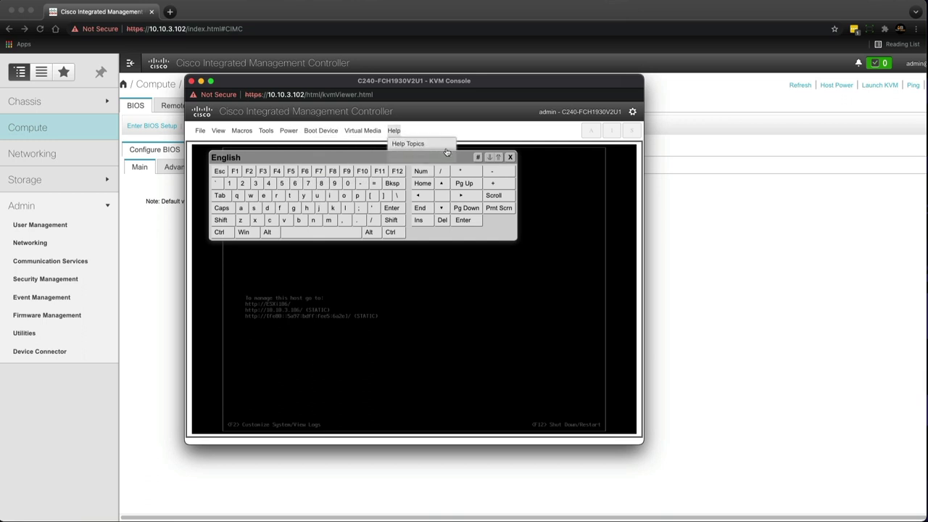
click(510, 158)
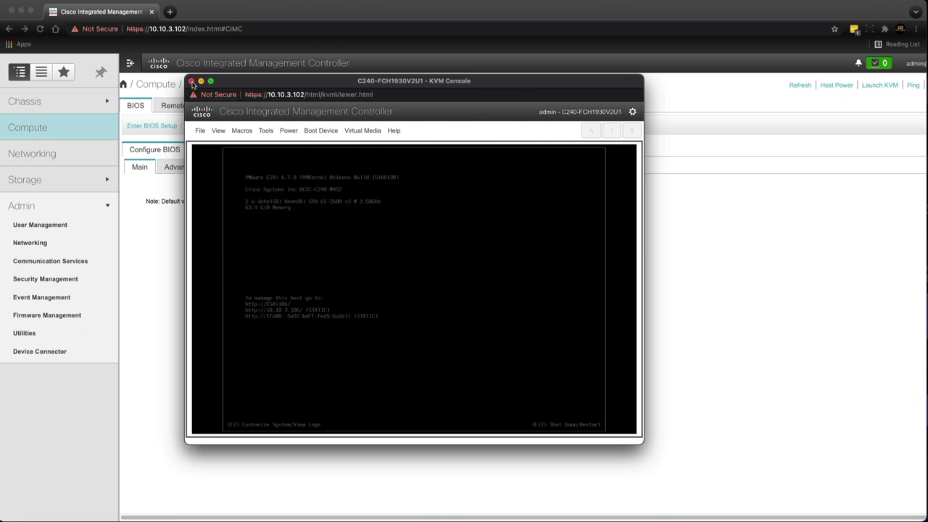
click(191, 81)
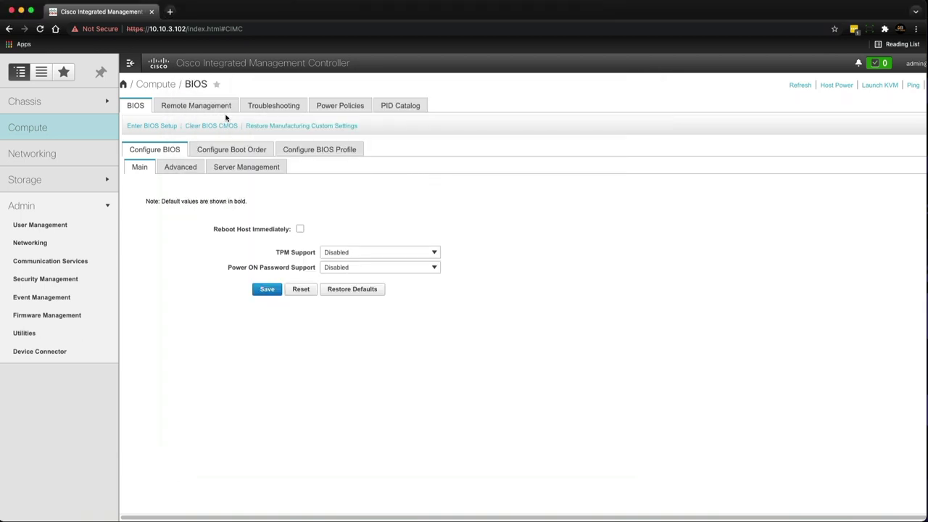
Return to the Chassis Summary showing server properties and firmware 4.0(1e)
click(32, 102)
click(36, 119)
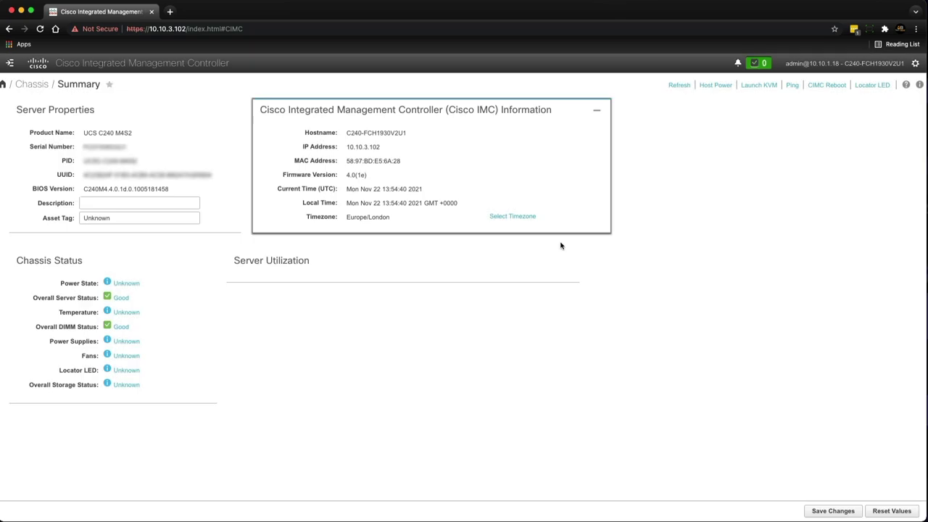